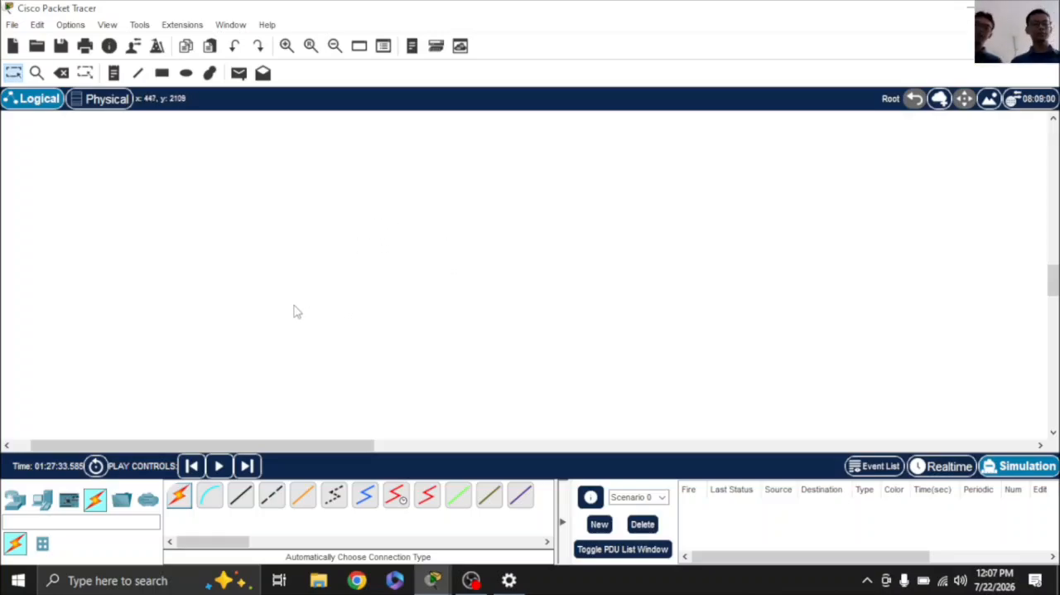
key("Right")
key("Right")
key("Right")
key("Right")
key("Right")
key("Right")
key("Right")
key("Right")
key("Right")
key("Right")
key("Right")
key("Right")
key("Right")
key("Right")
key("Right")
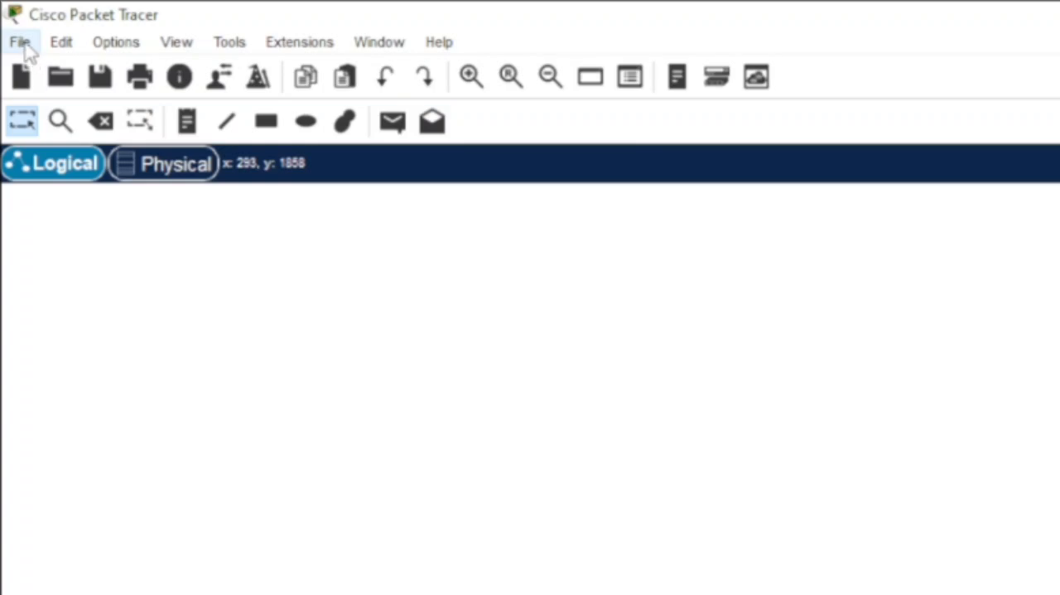
Step: Examine the commands available for files, editing, options, views, tools, extensions and window display
left_click(25, 51)
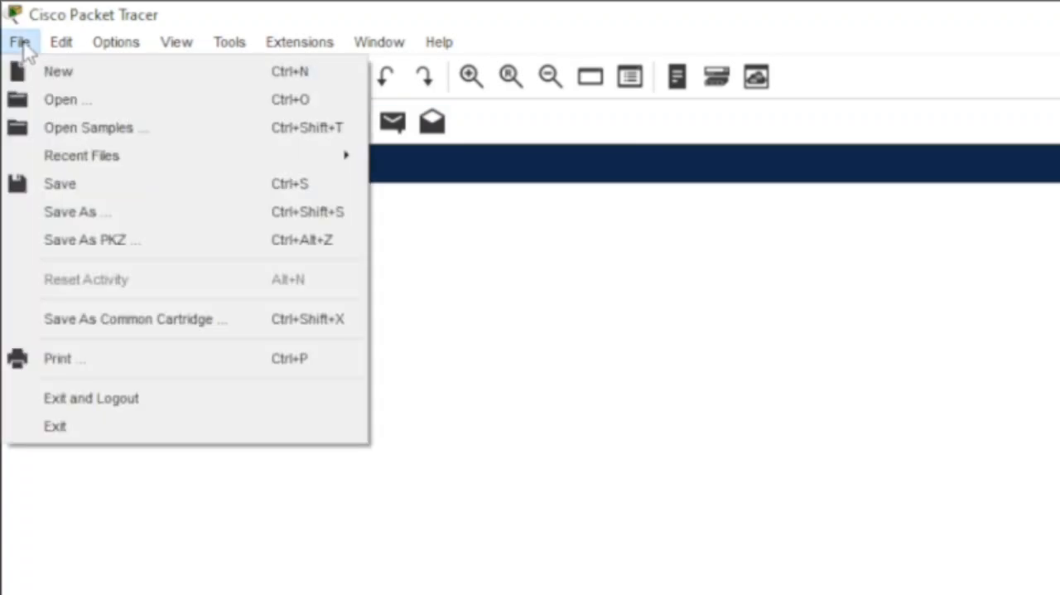
mouse_move(67, 49)
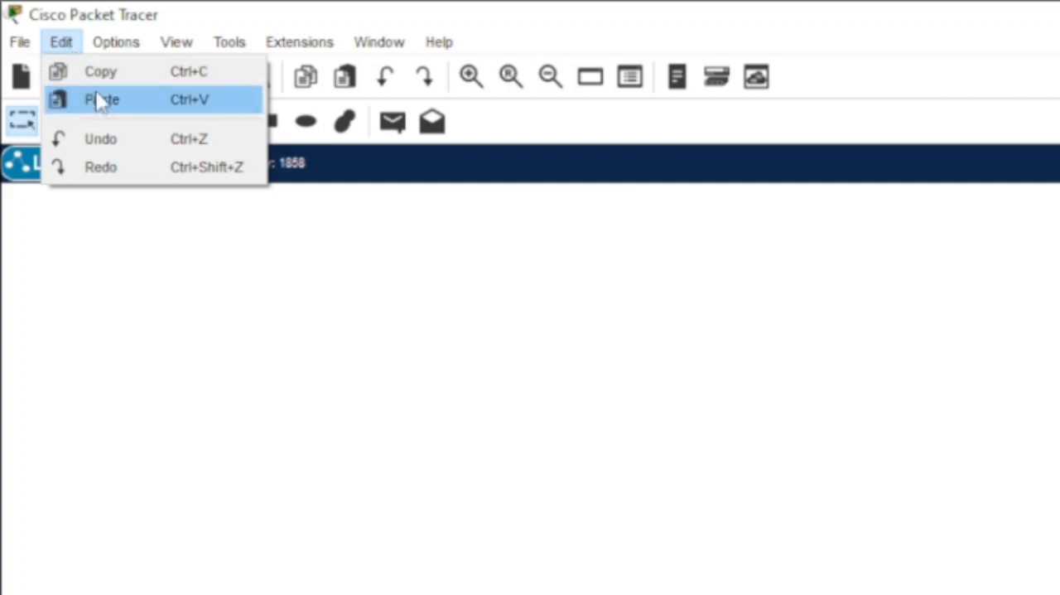
mouse_move(120, 56)
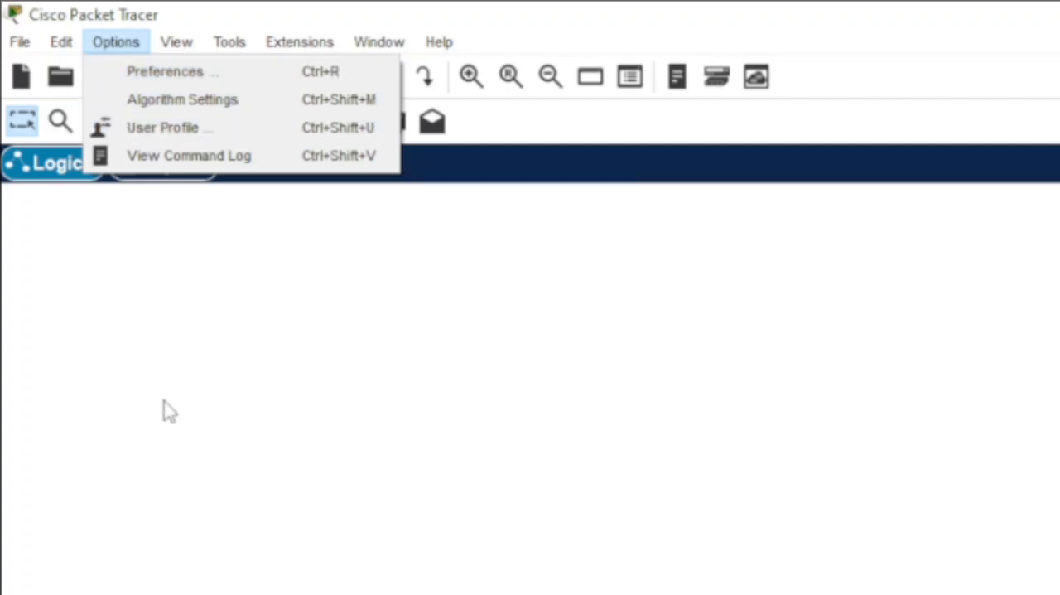
mouse_move(197, 39)
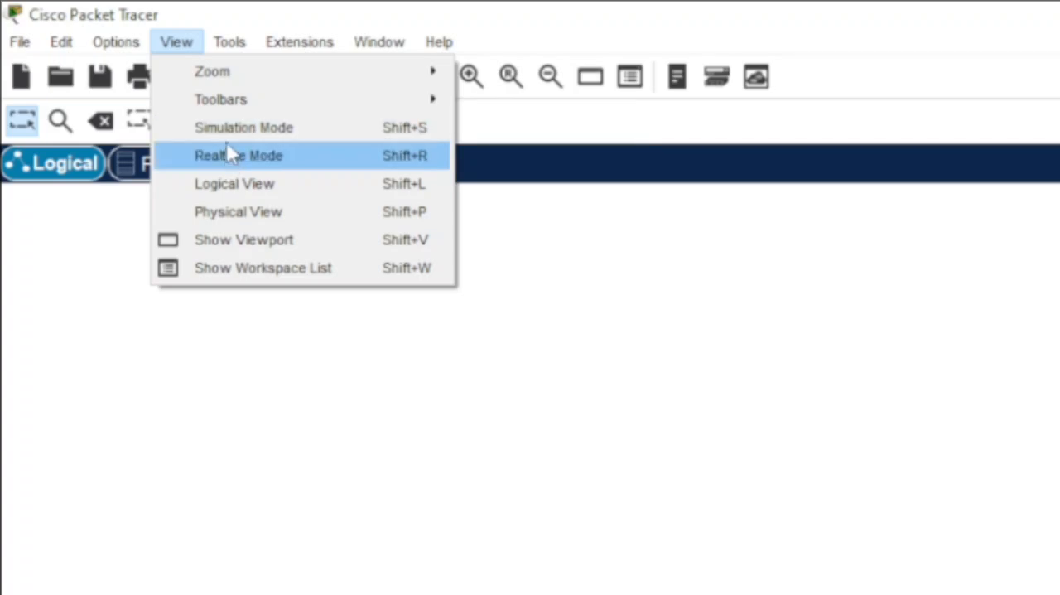
mouse_move(232, 39)
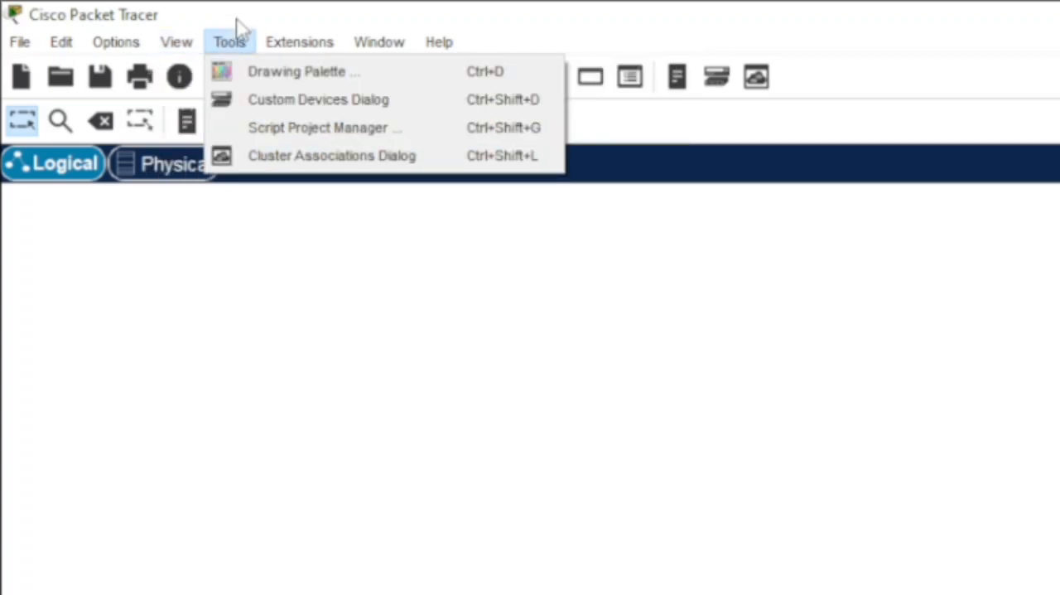
mouse_move(287, 50)
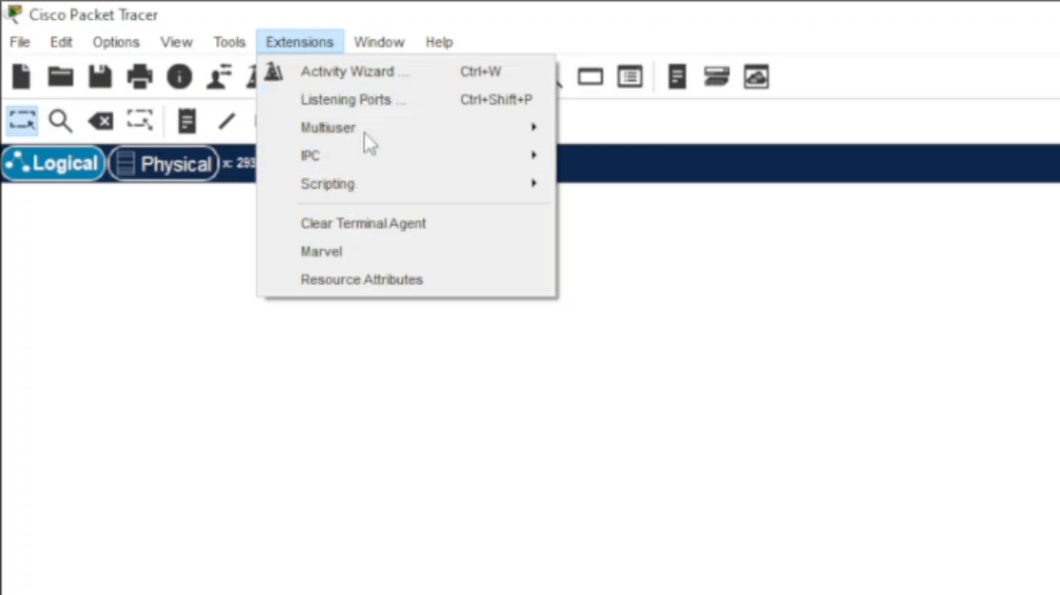
mouse_move(390, 35)
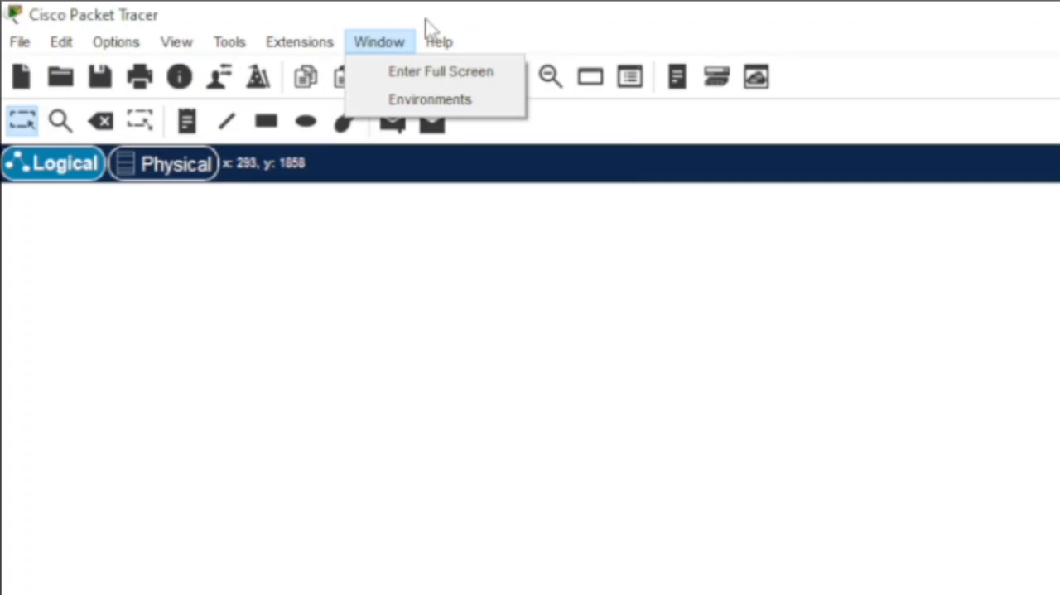
left_click(421, 40)
left_click(439, 41)
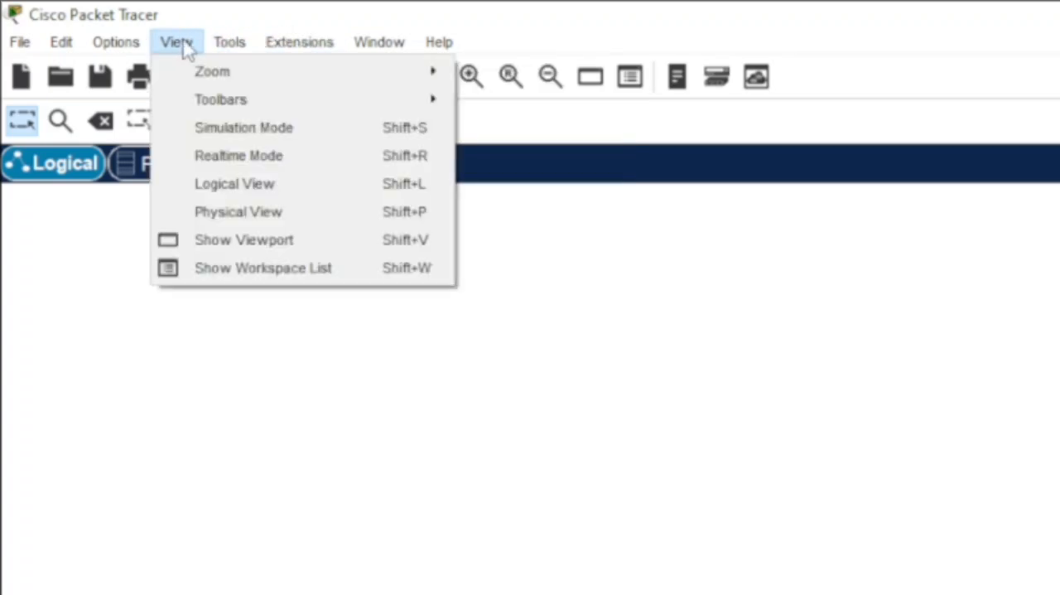
mouse_move(35, 48)
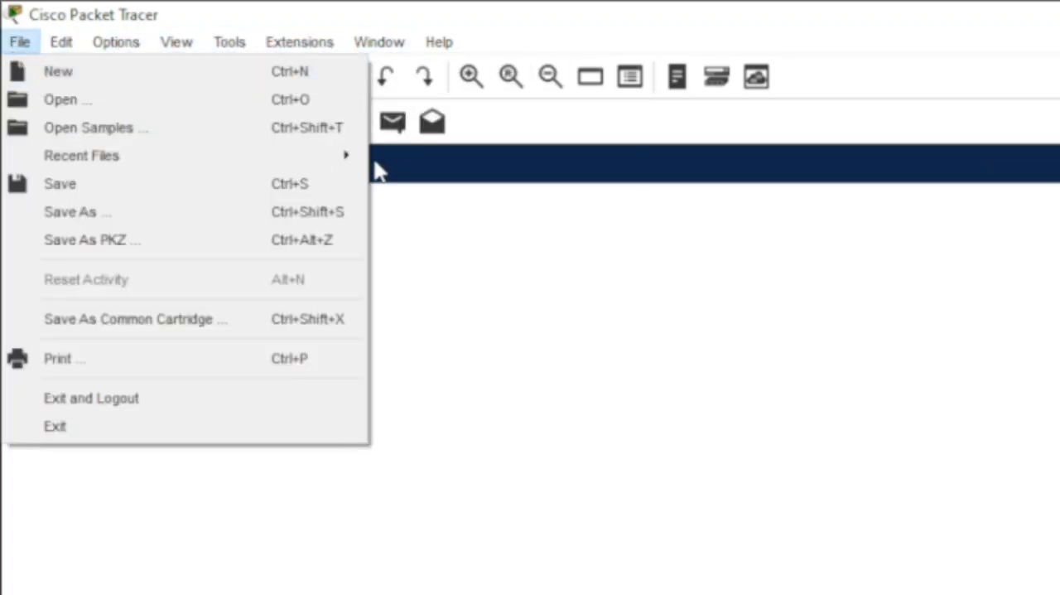
left_click(373, 207)
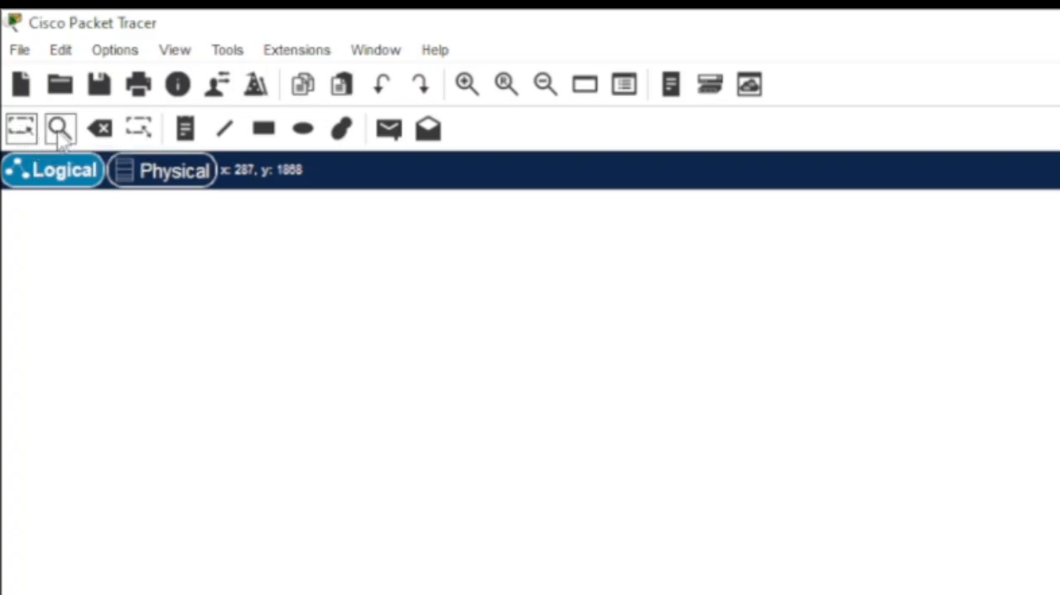
Step: Look over the intercity map in the physical workspace and return to the logical workspace
left_click(60, 132)
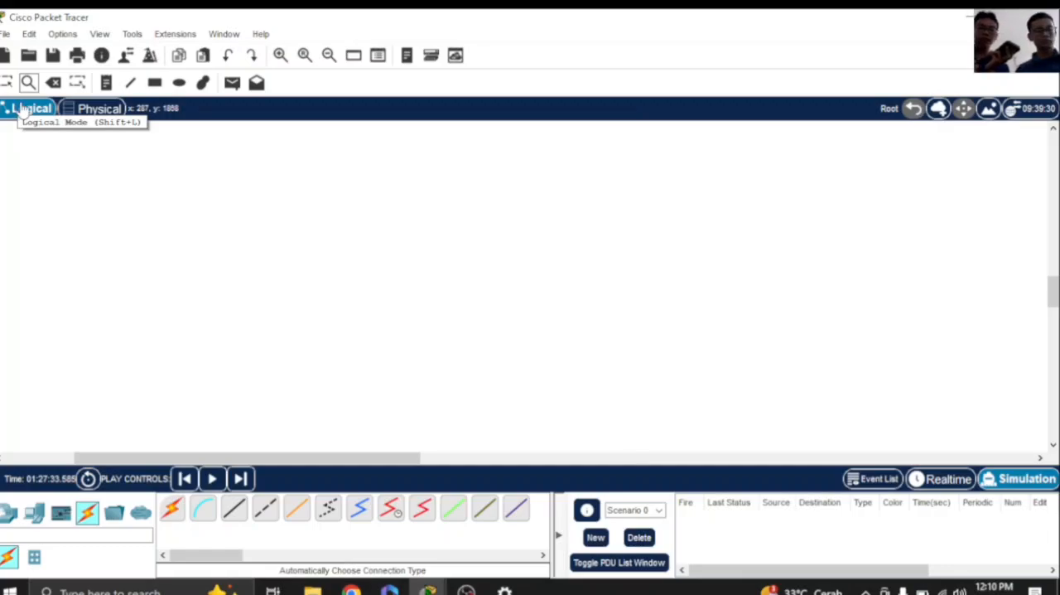
left_click(117, 111)
scroll(221, 235, "up", 5)
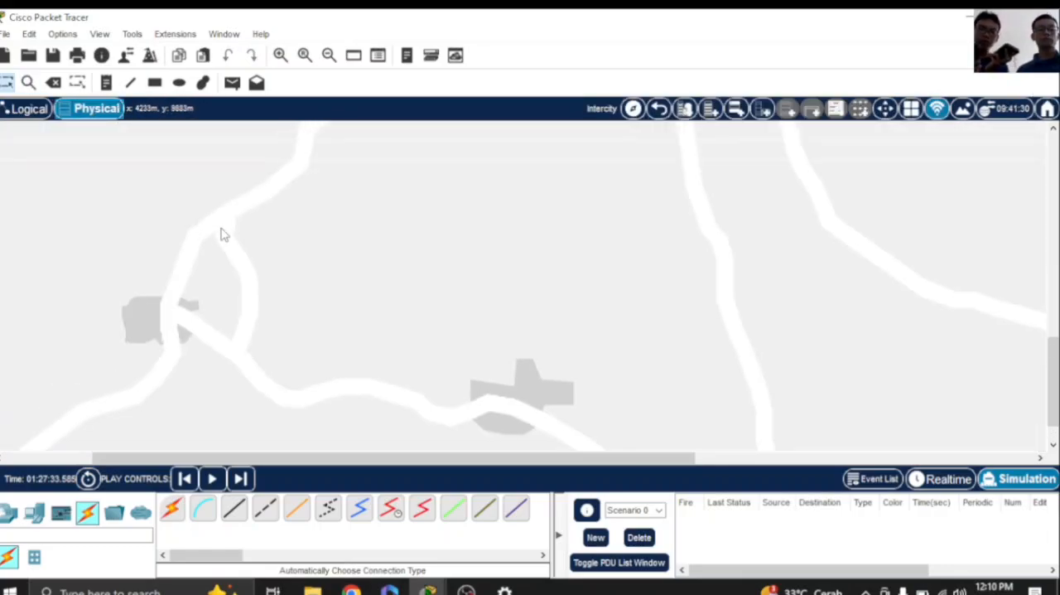
scroll(221, 234, "up", 5)
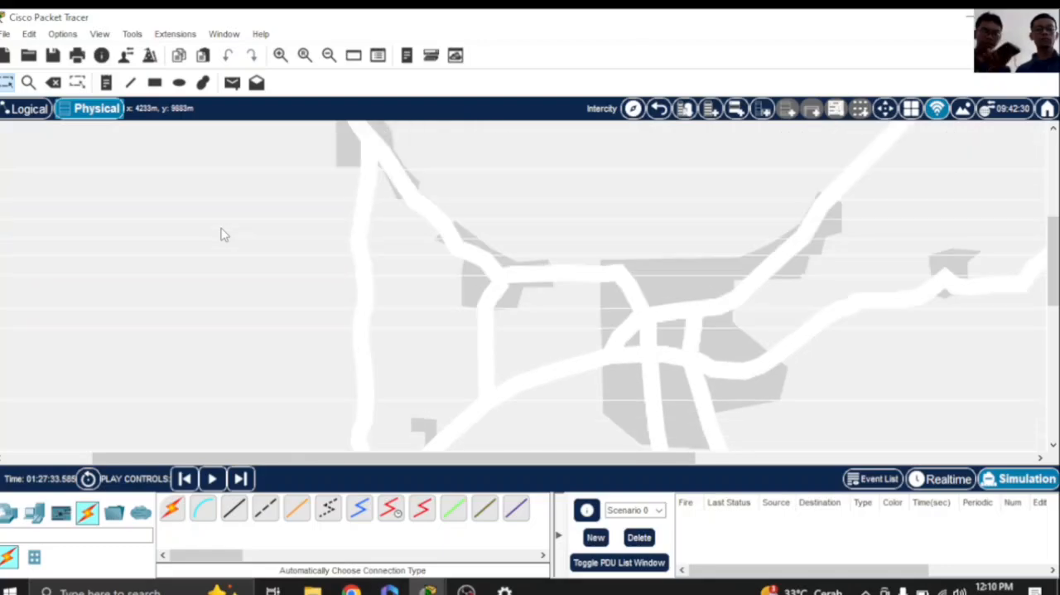
left_click(33, 109)
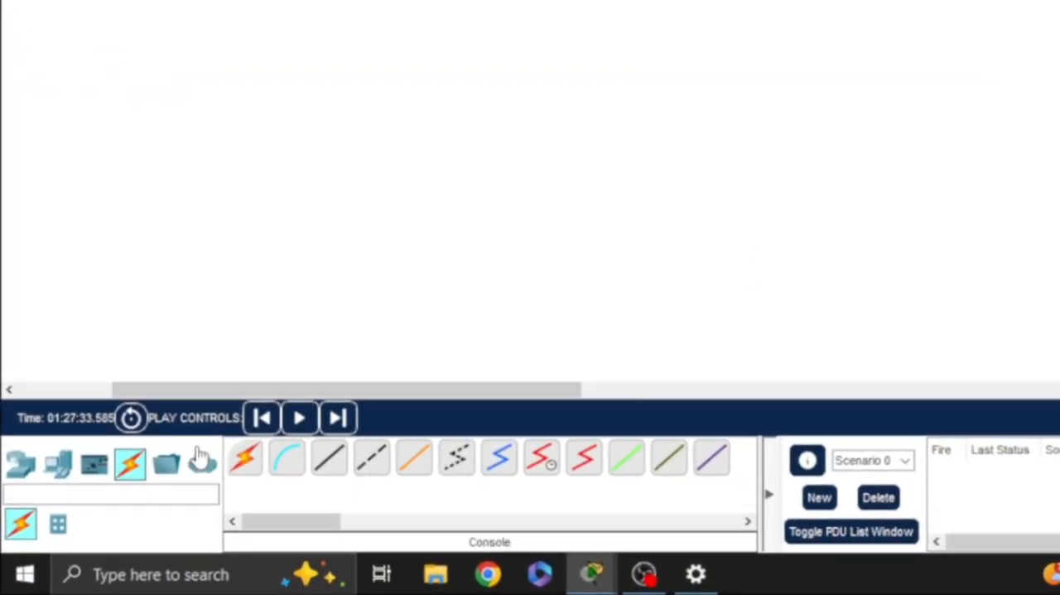
Step: Browse the available routers, switches, end devices and connection types in the device library
left_click(24, 466)
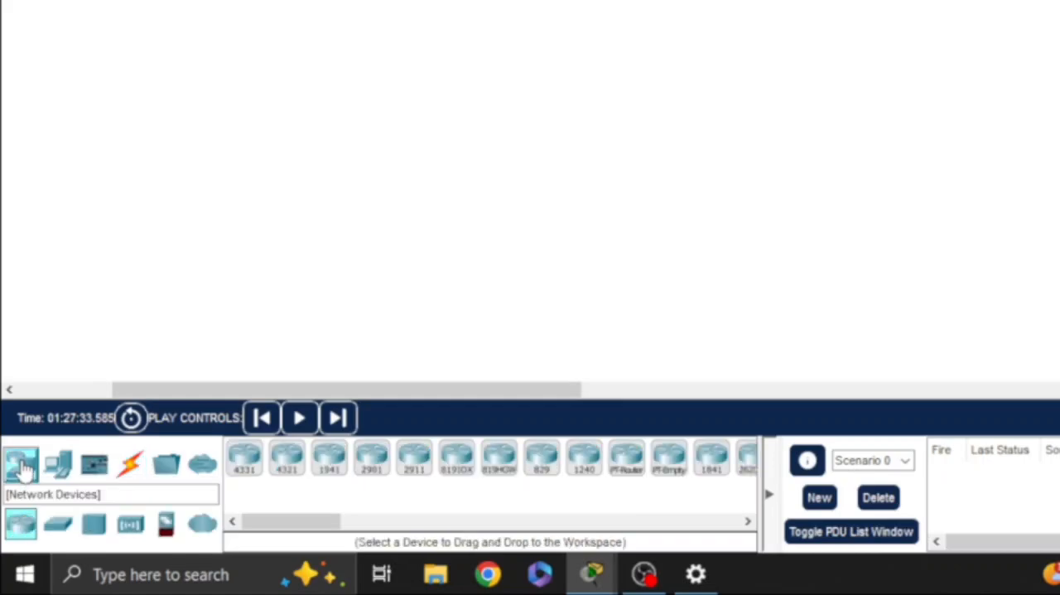
left_click(53, 522)
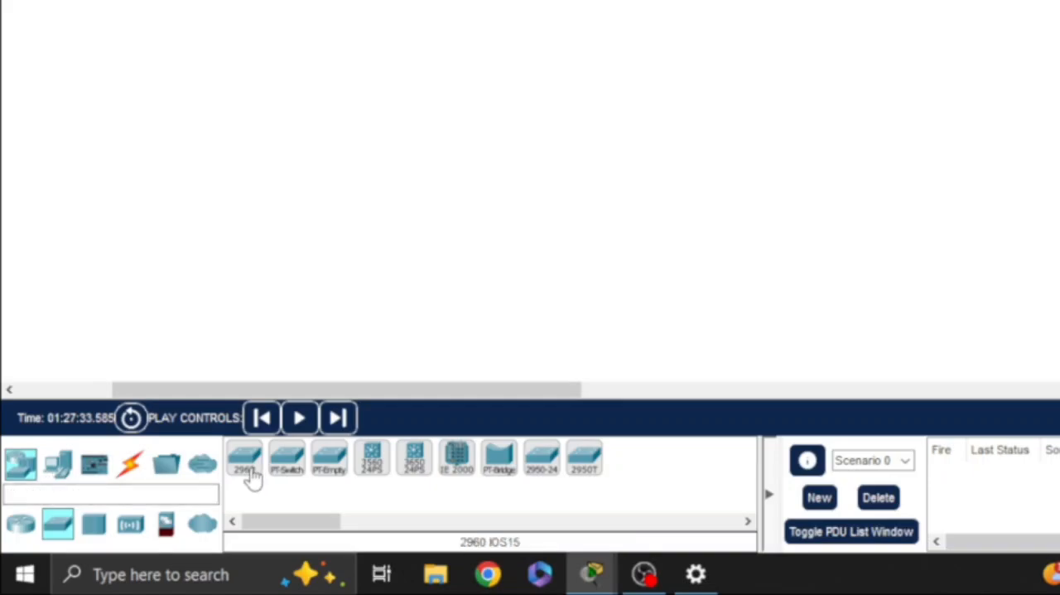
left_click(13, 525)
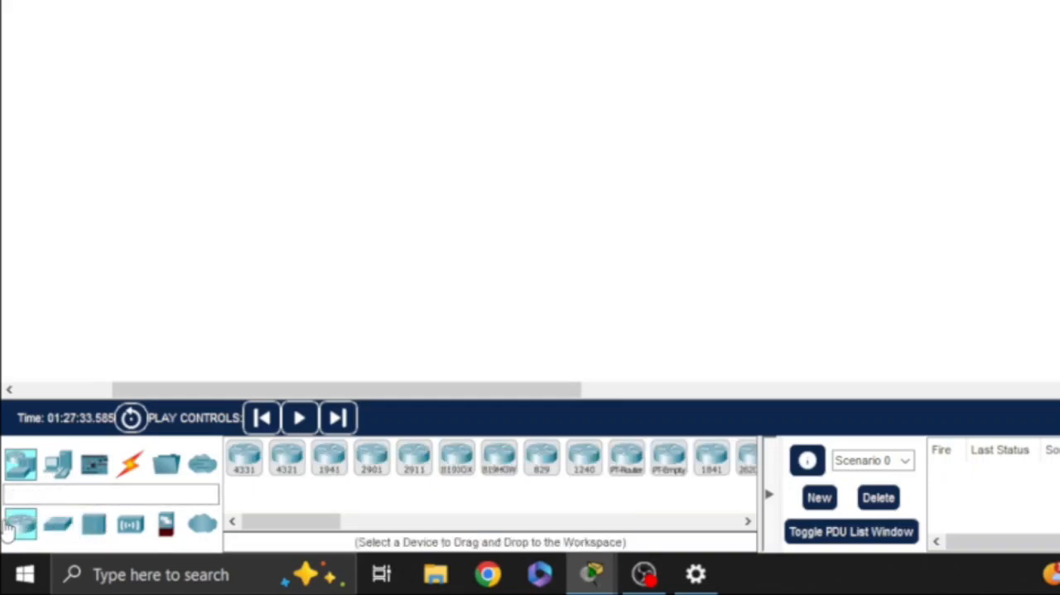
left_click(58, 466)
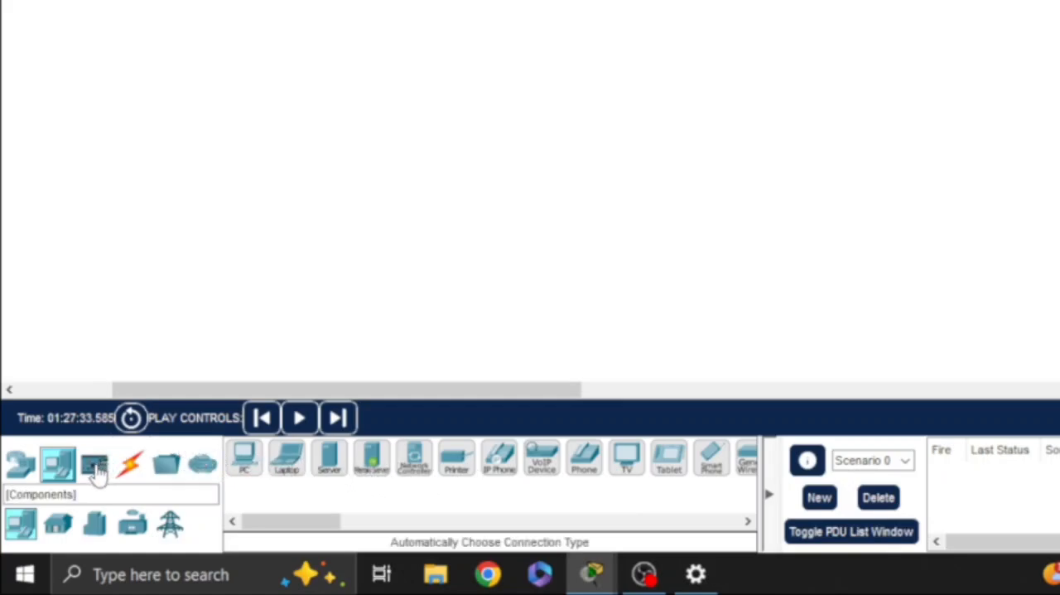
left_click(18, 465)
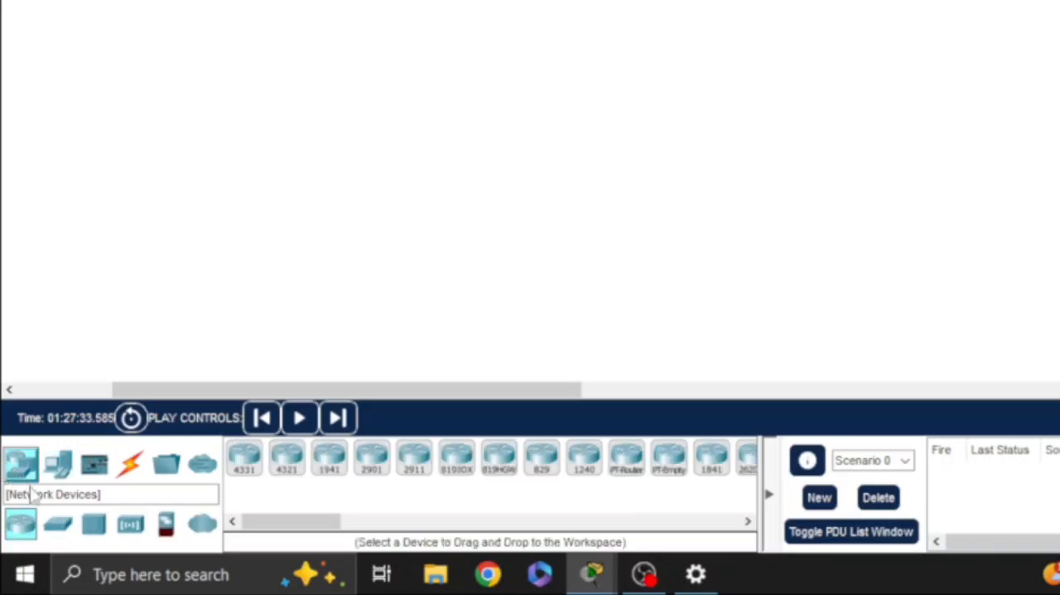
left_click(59, 523)
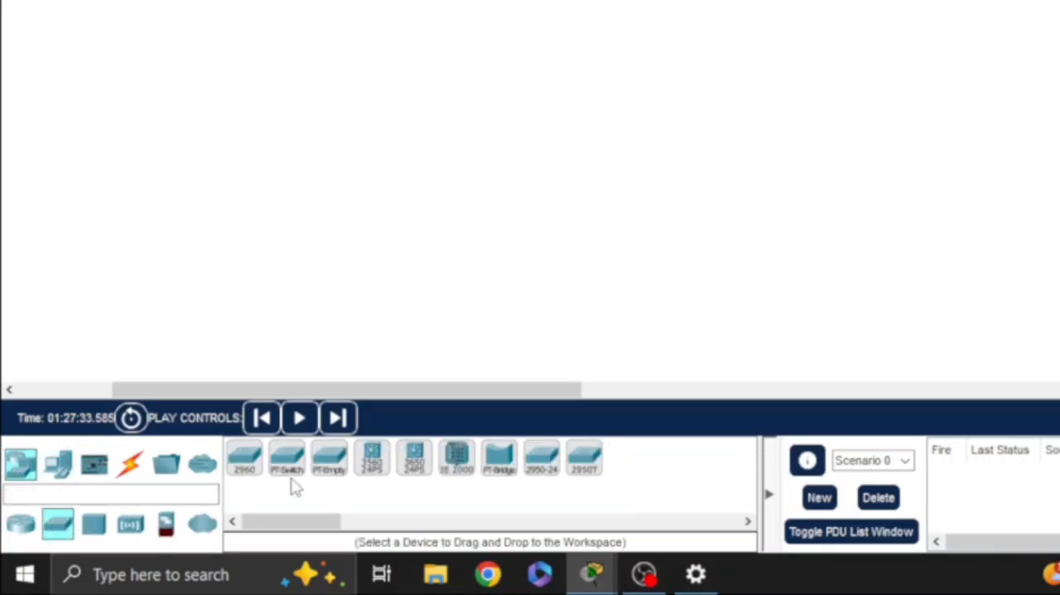
left_click(128, 465)
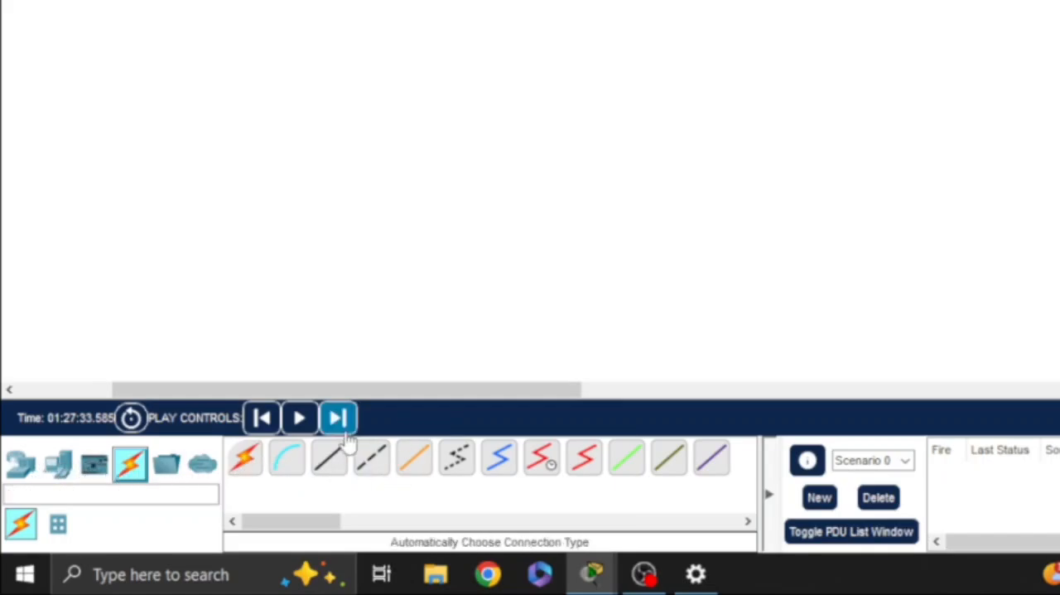
Step: Place a 2960 switch in the lower part of the empty logical workspace
left_click(21, 462)
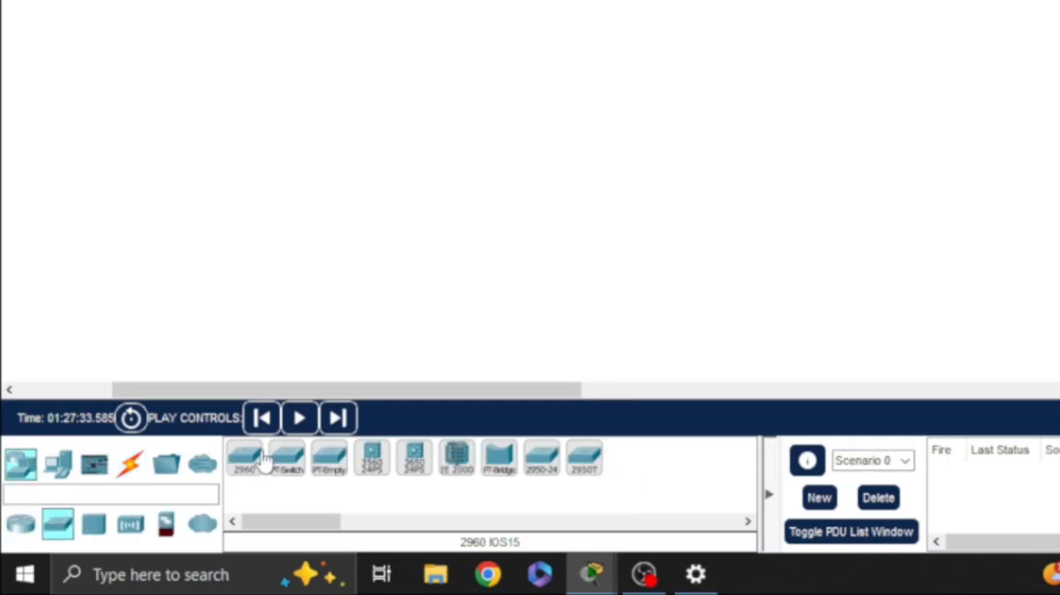
left_click(245, 458)
left_click(284, 327)
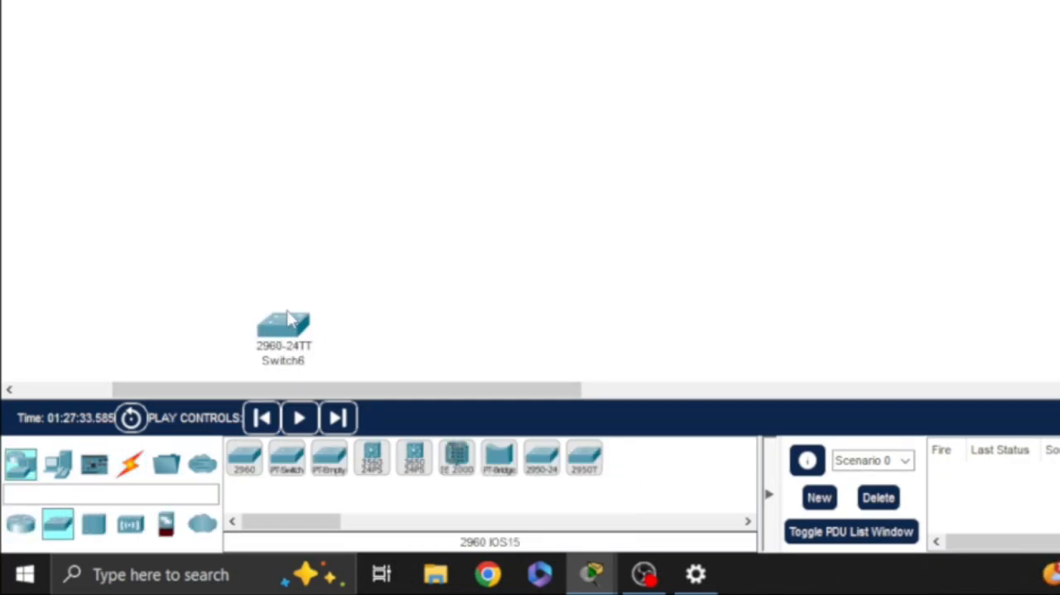
Step: Place a 4331 router to the upper left of the 2960 switch
left_click(19, 525)
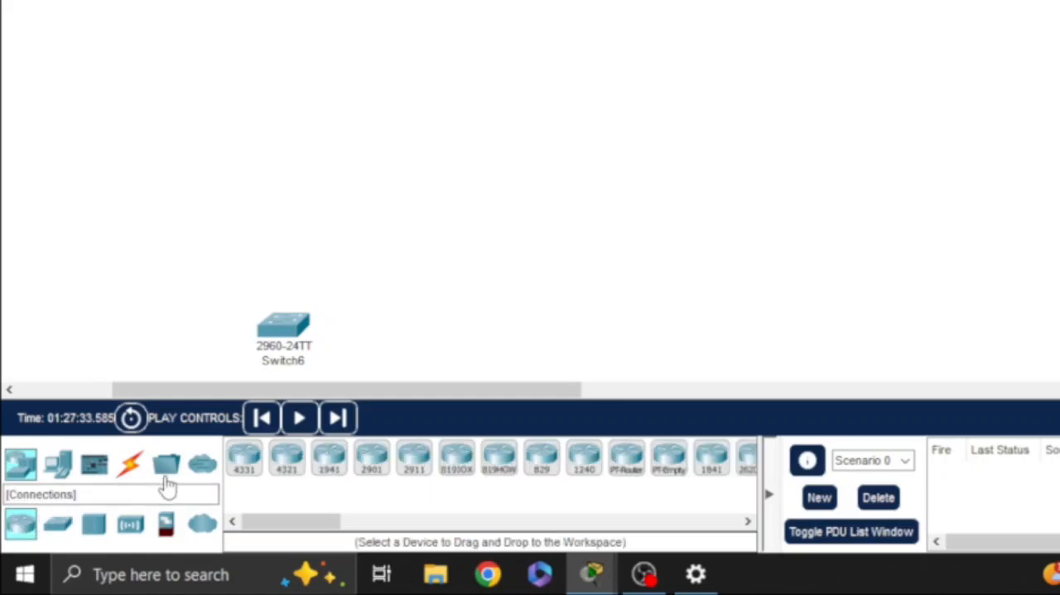
left_click(244, 461)
left_click(183, 282)
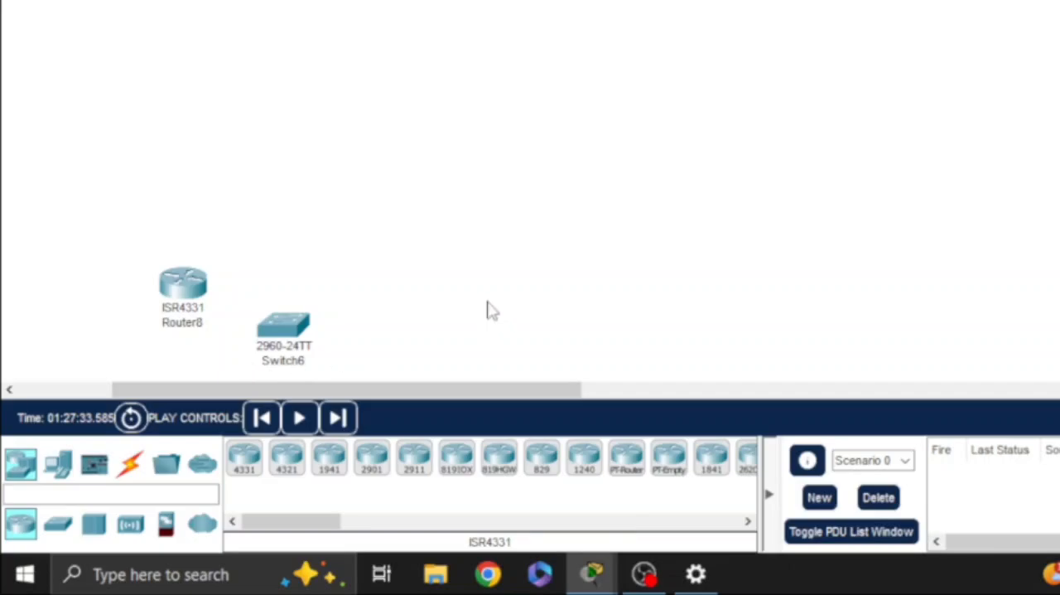
Step: Inspect the 2960 switch's physical device view, configuration, command-line interface and attributes, and close its window
left_click(127, 468)
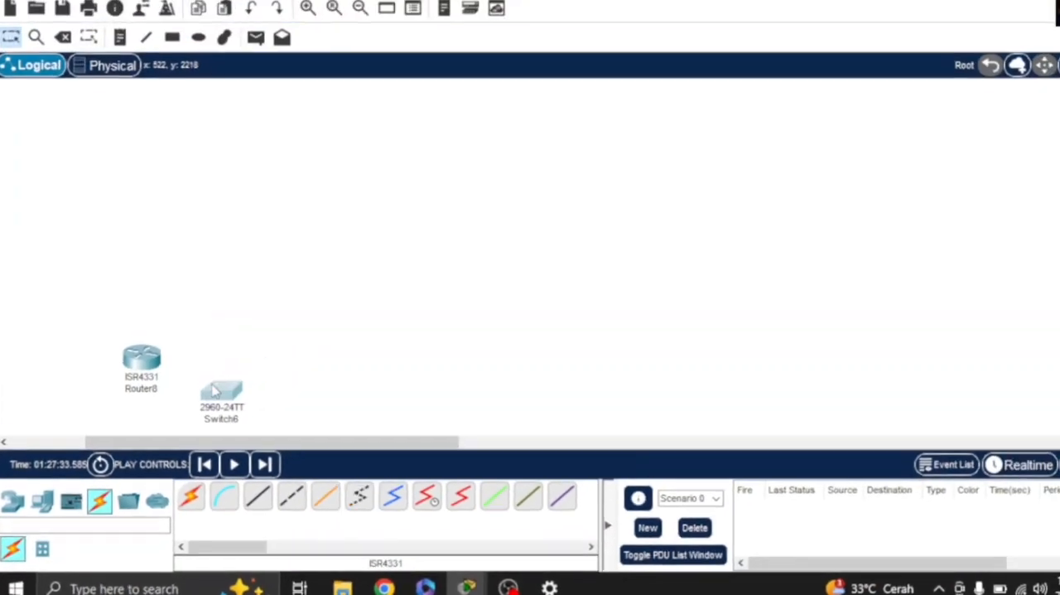
left_click(197, 411)
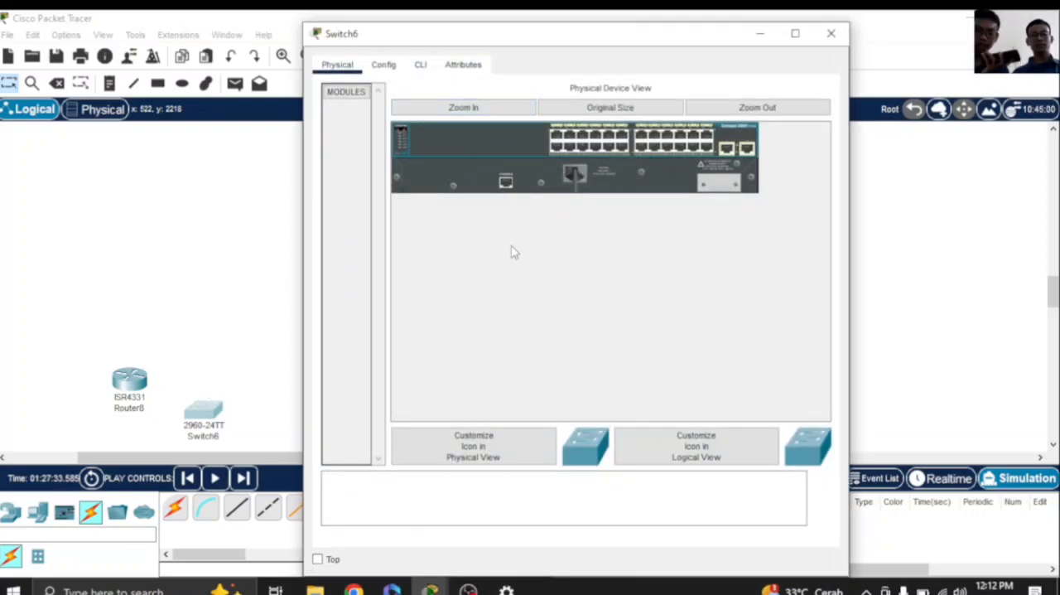
left_click(394, 73)
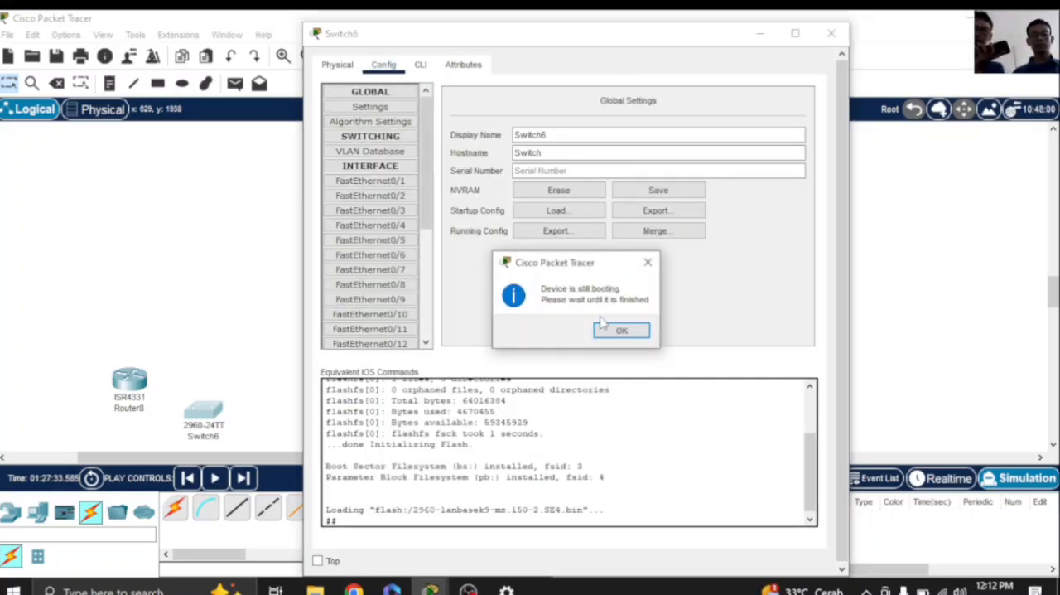
left_click(621, 329)
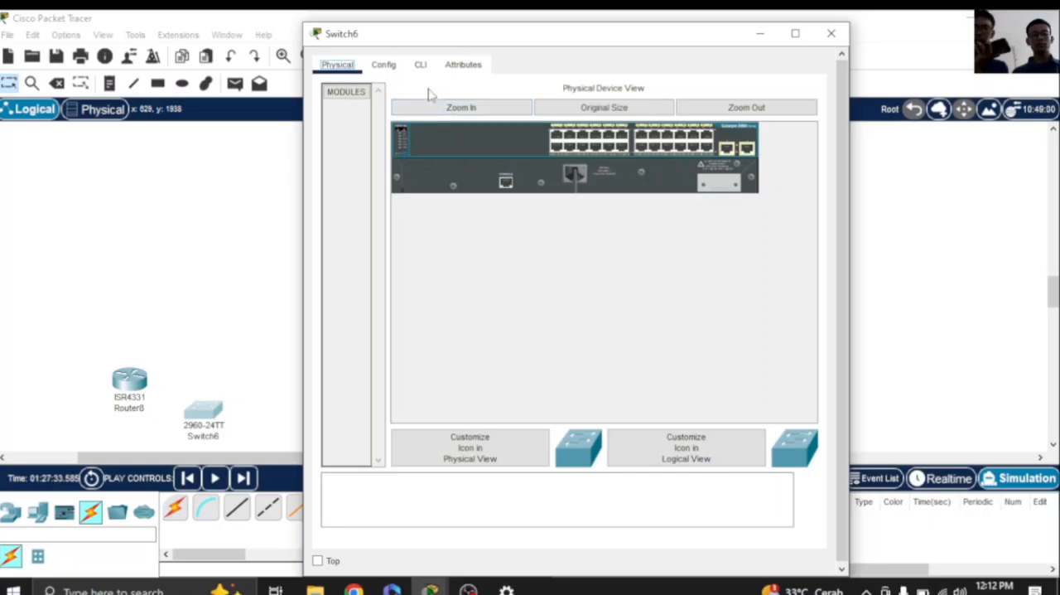
left_click(429, 74)
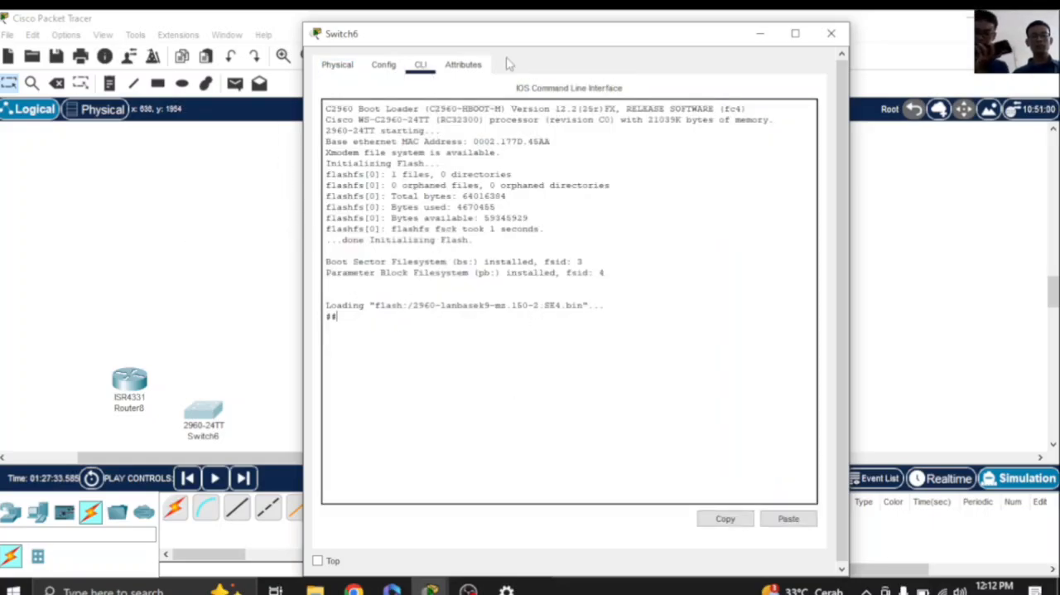
left_click(464, 65)
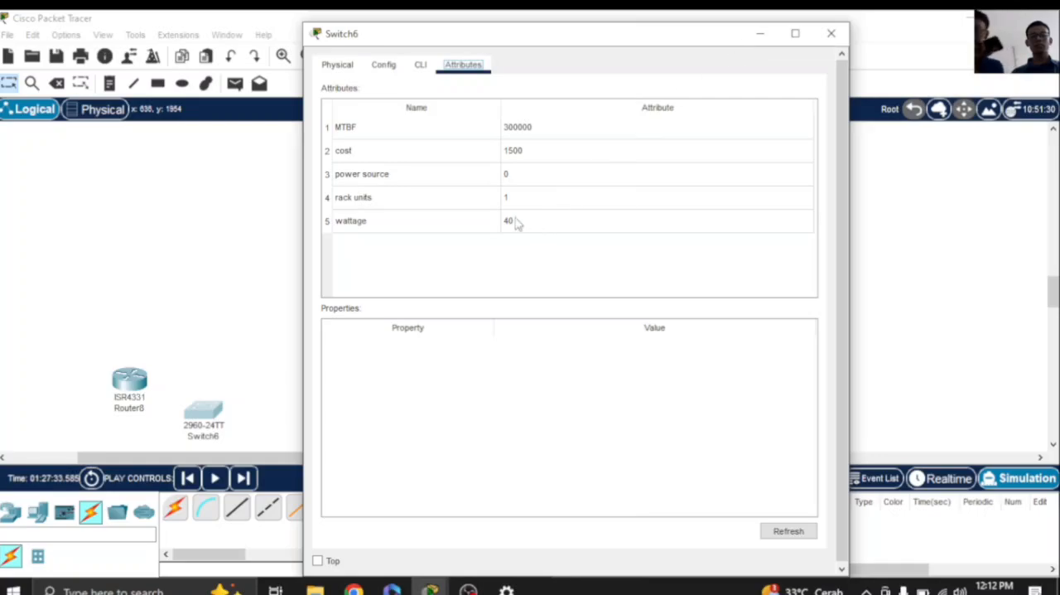
left_click(831, 33)
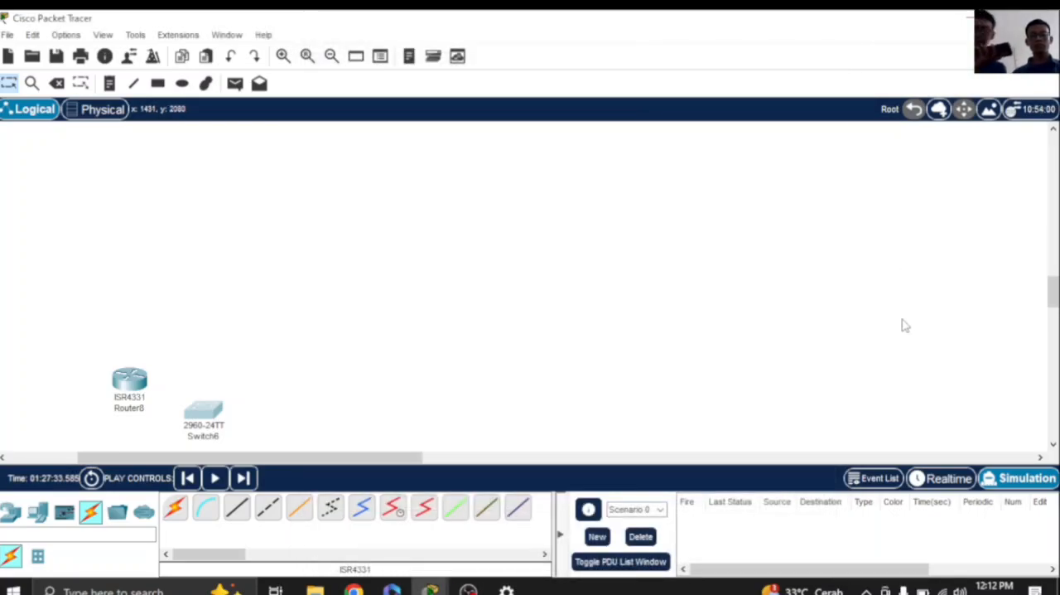
Step: Switch the network to Realtime mode and back to Simulation mode
left_click(940, 479)
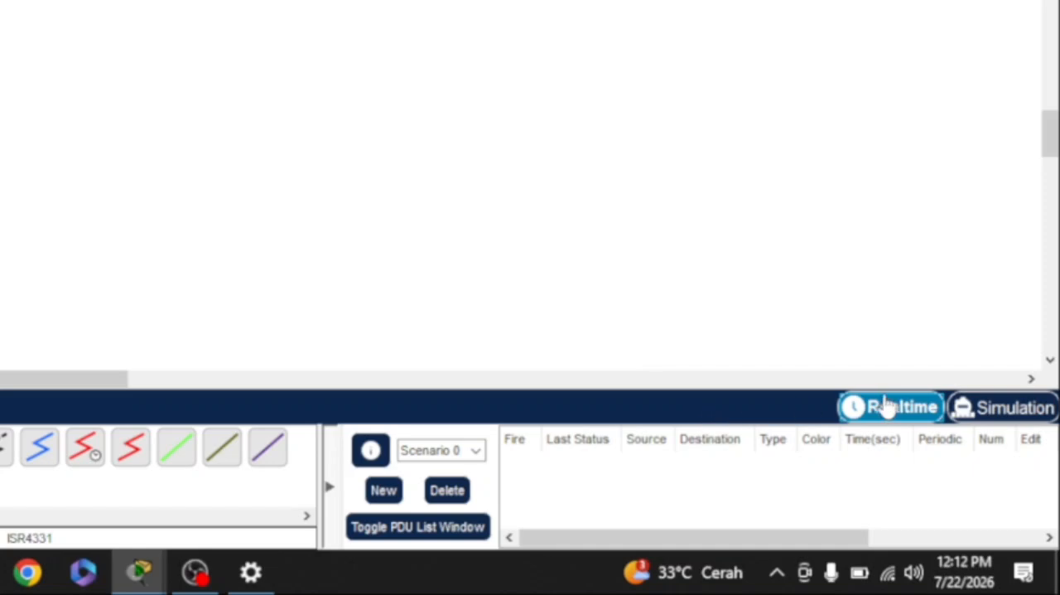
left_click(962, 407)
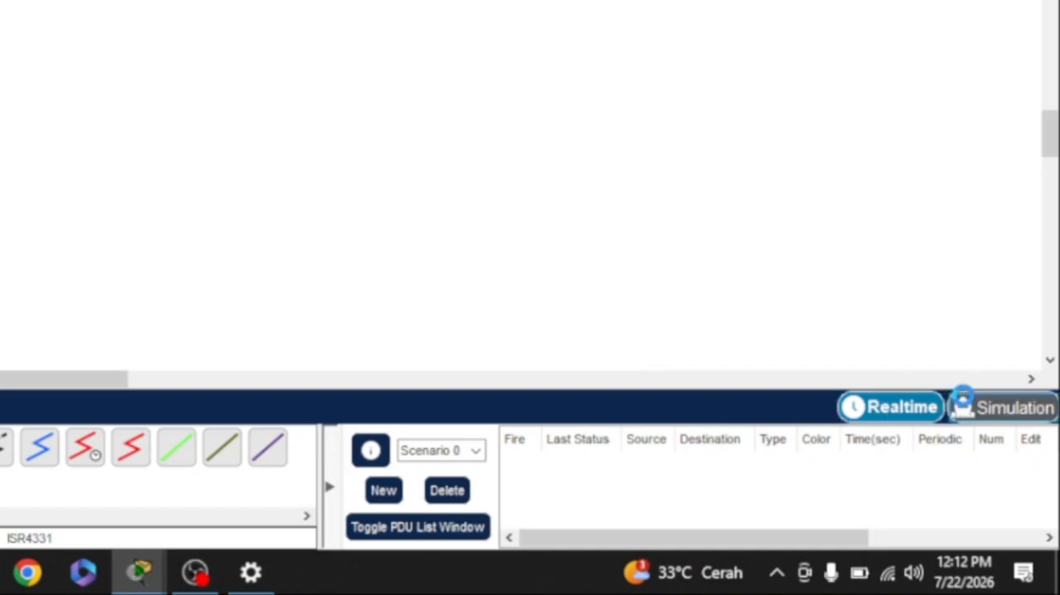